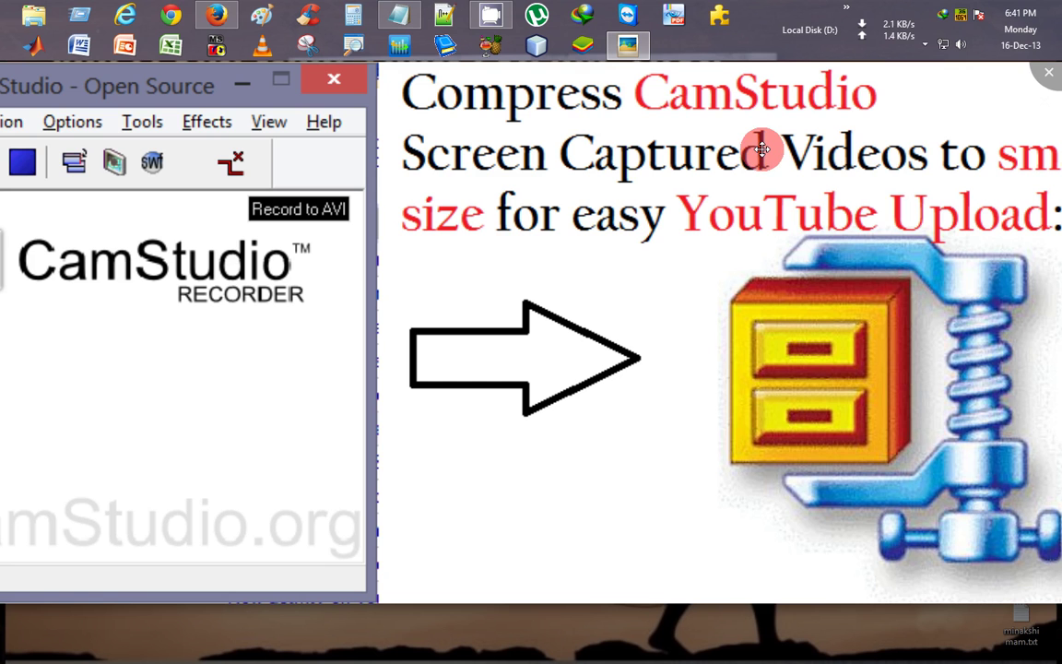
pyautogui.scroll(-4, 761, 149)
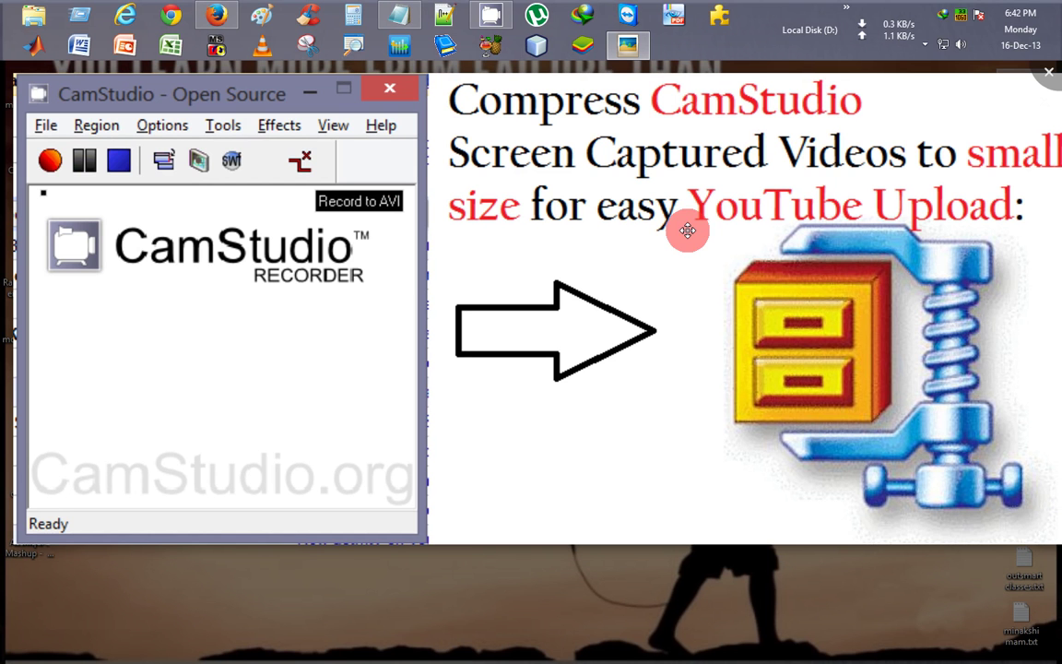
pyautogui.click(1036, 86)
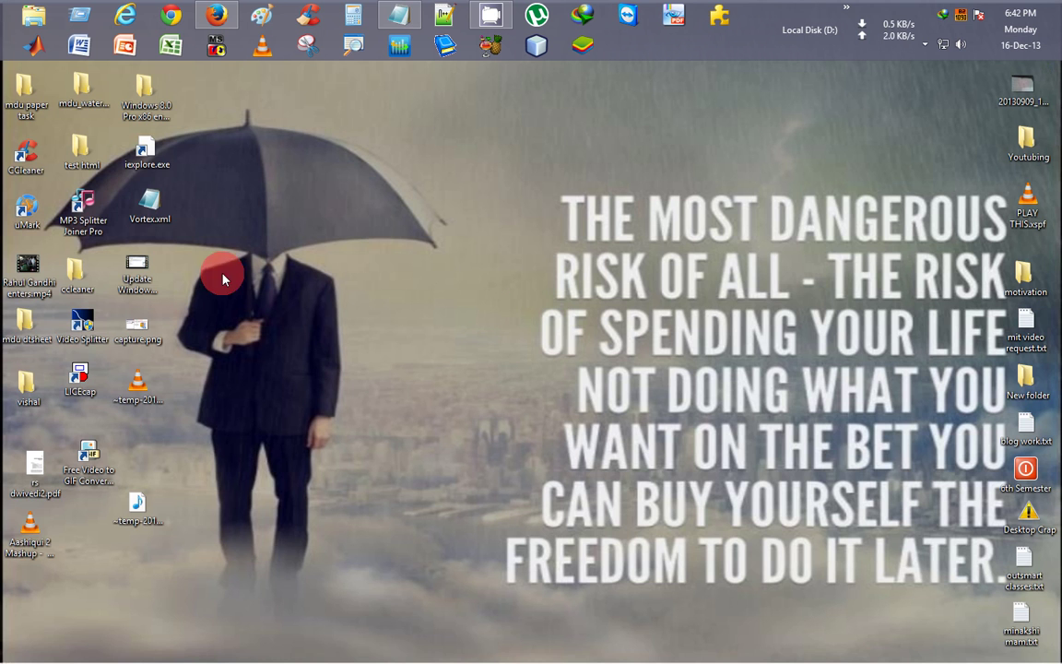
pyautogui.click(395, 16)
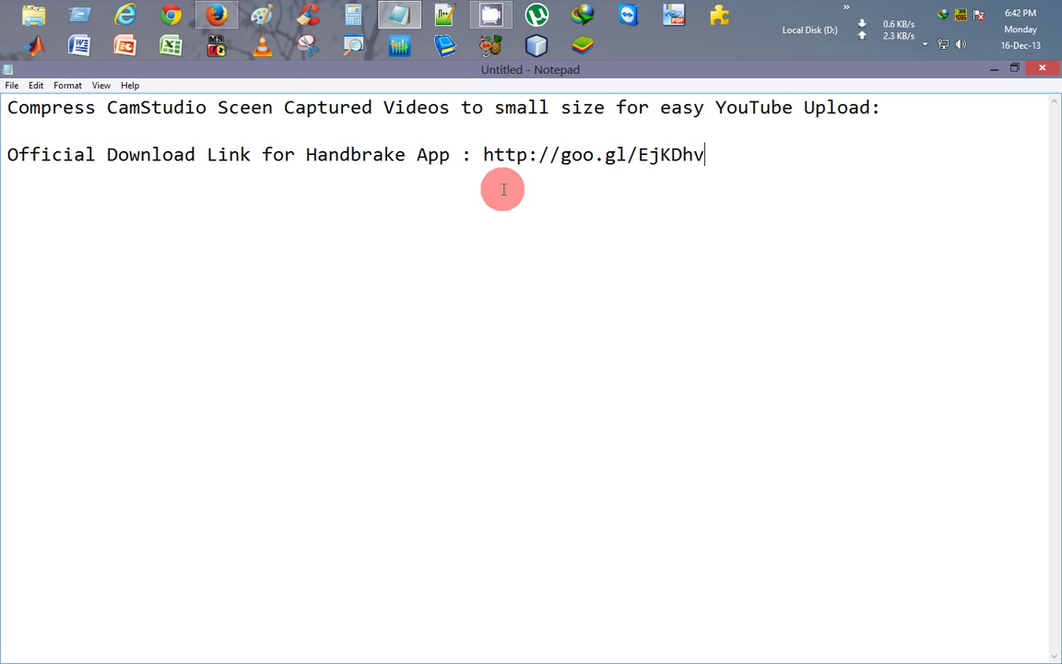
pyautogui.moveTo(483, 157); pyautogui.dragTo(706, 160)
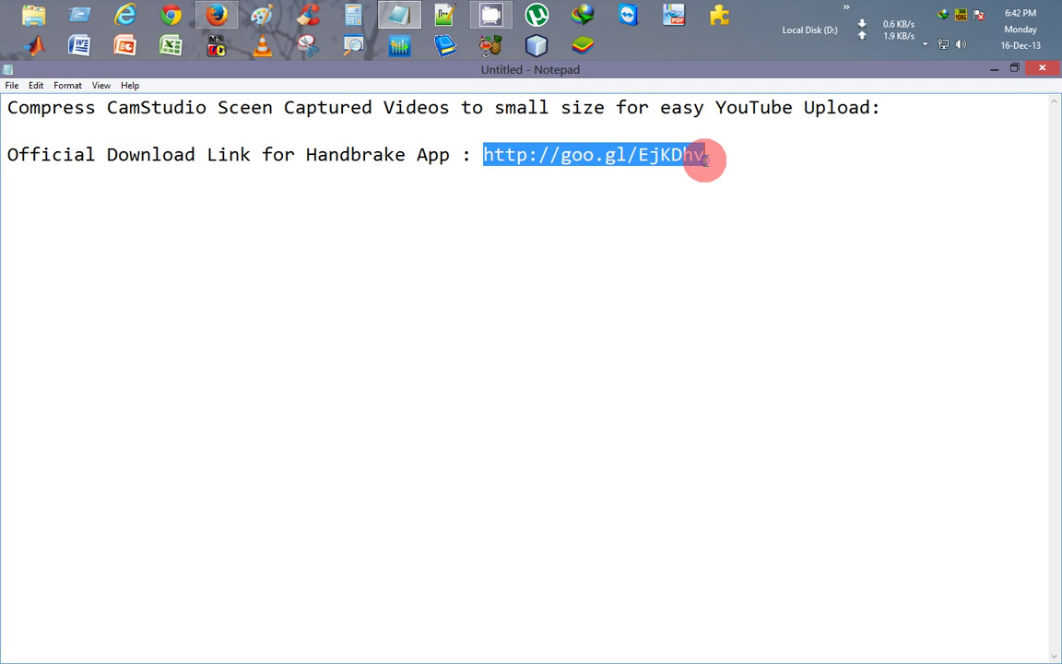
pyautogui.rightClick(551, 157)
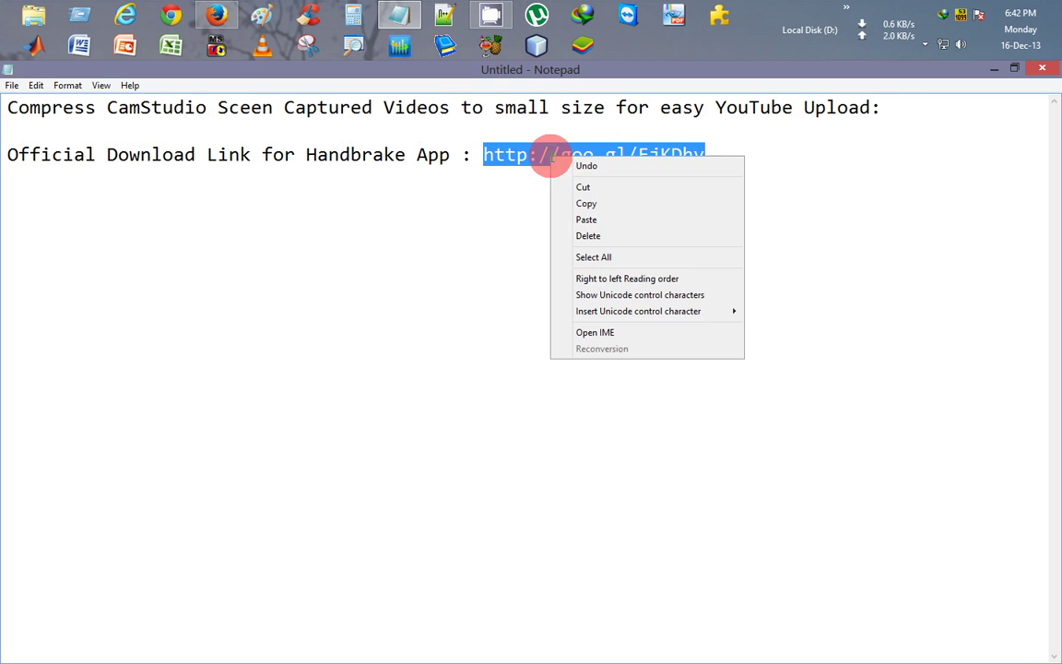
pyautogui.click(593, 204)
pyautogui.click(217, 25)
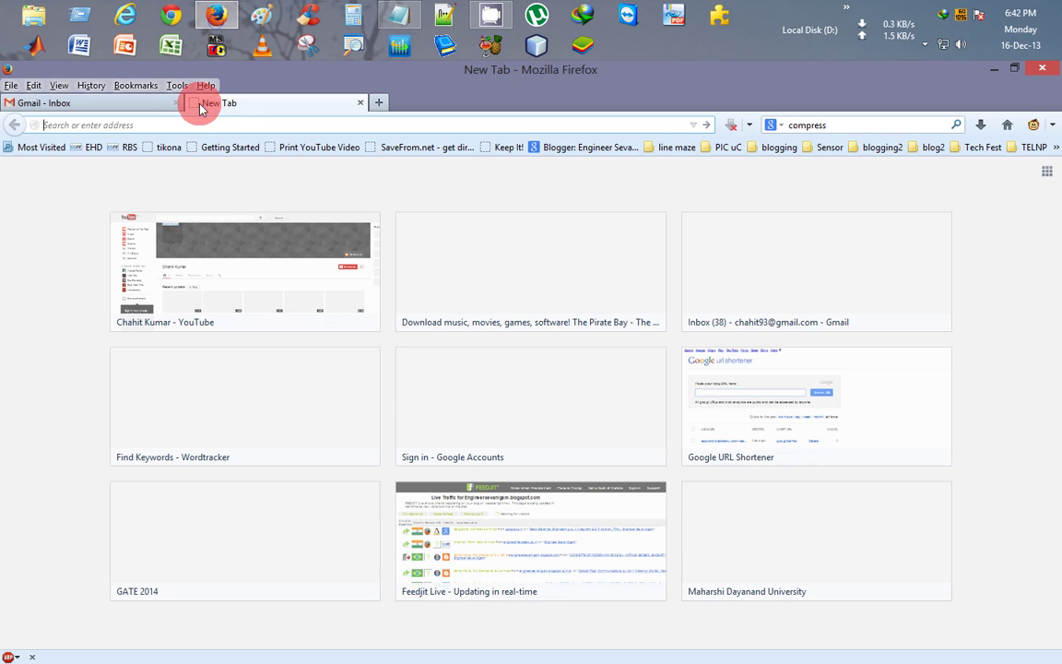
pyautogui.click(233, 123)
pyautogui.hotkey('ctrl', 'v')
pyautogui.press('Return')
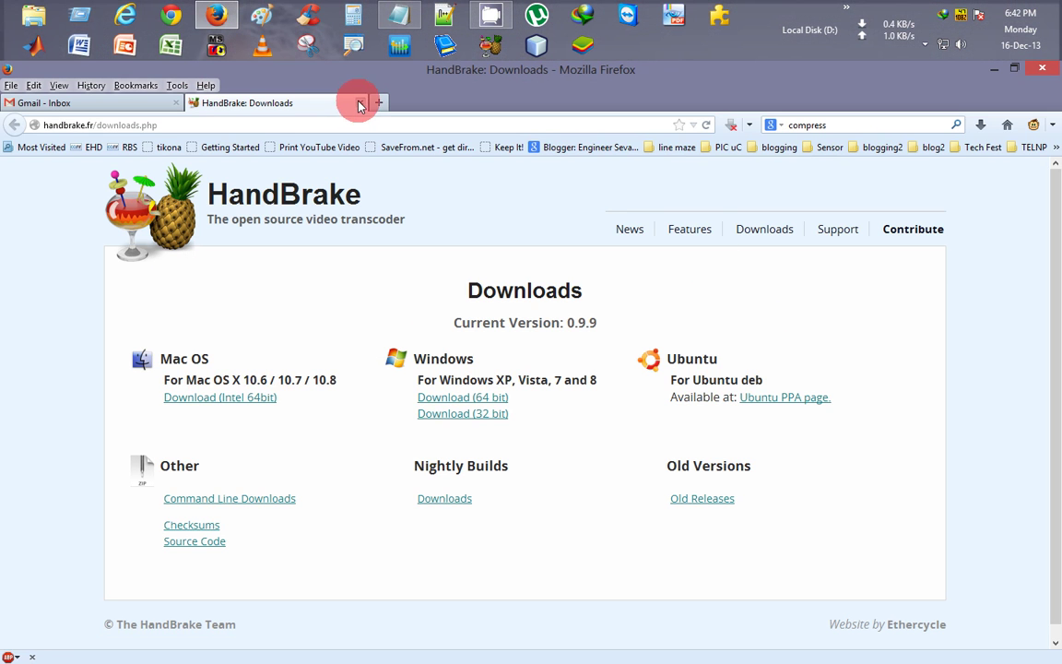
pyautogui.click(481, 419)
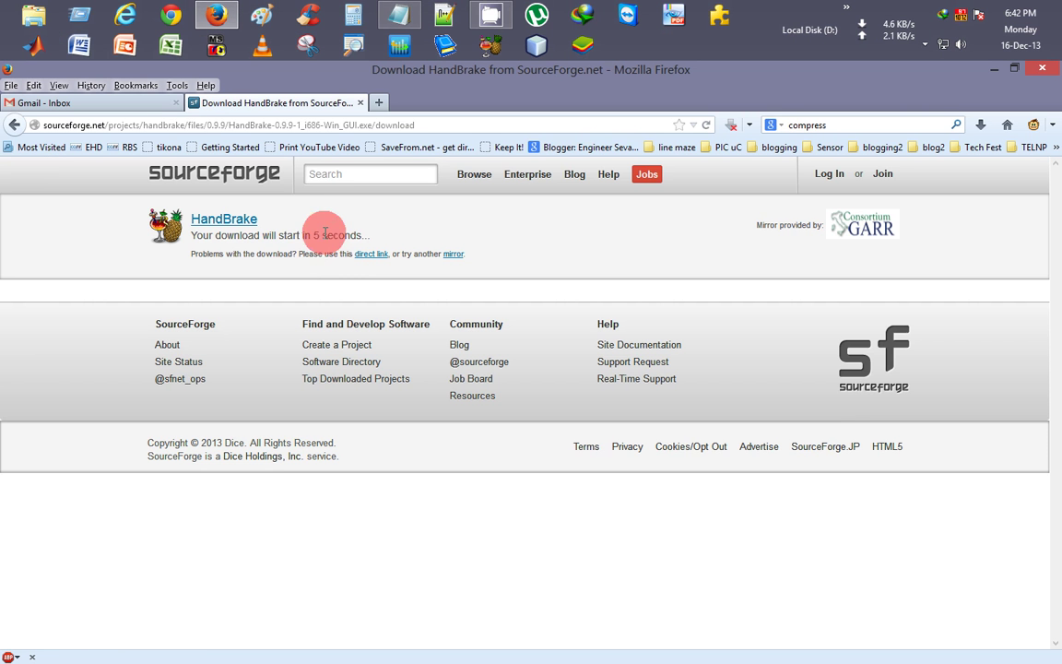
pyautogui.click(359, 103)
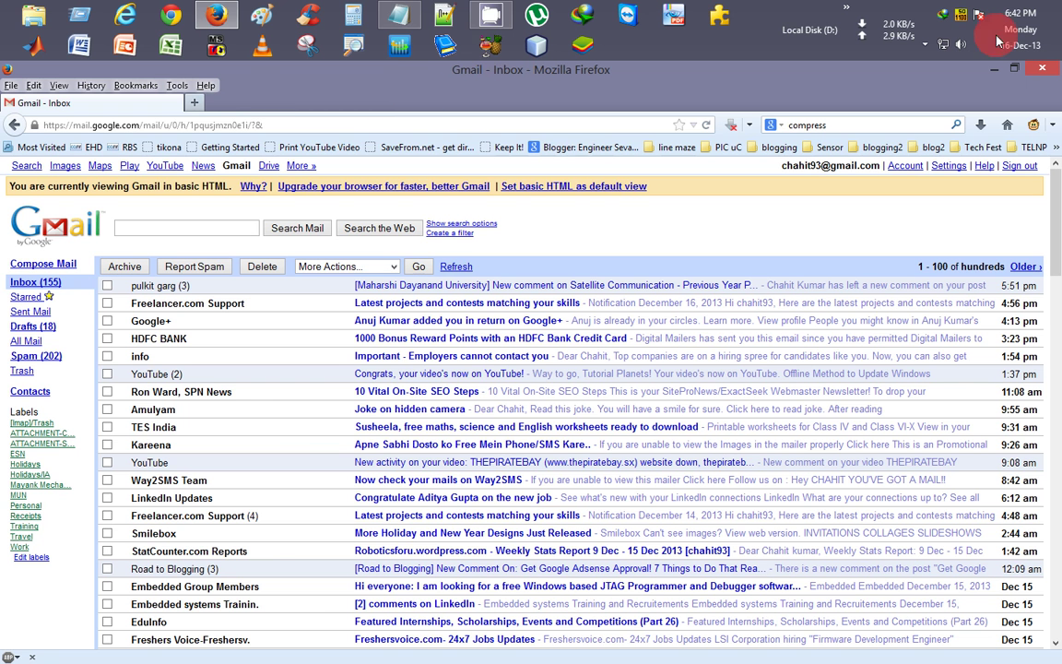
# Step: View the desktop Update Windows Defender AVI's properties, note its 23.3 MB size, and close them
pyautogui.click(1058, 37)
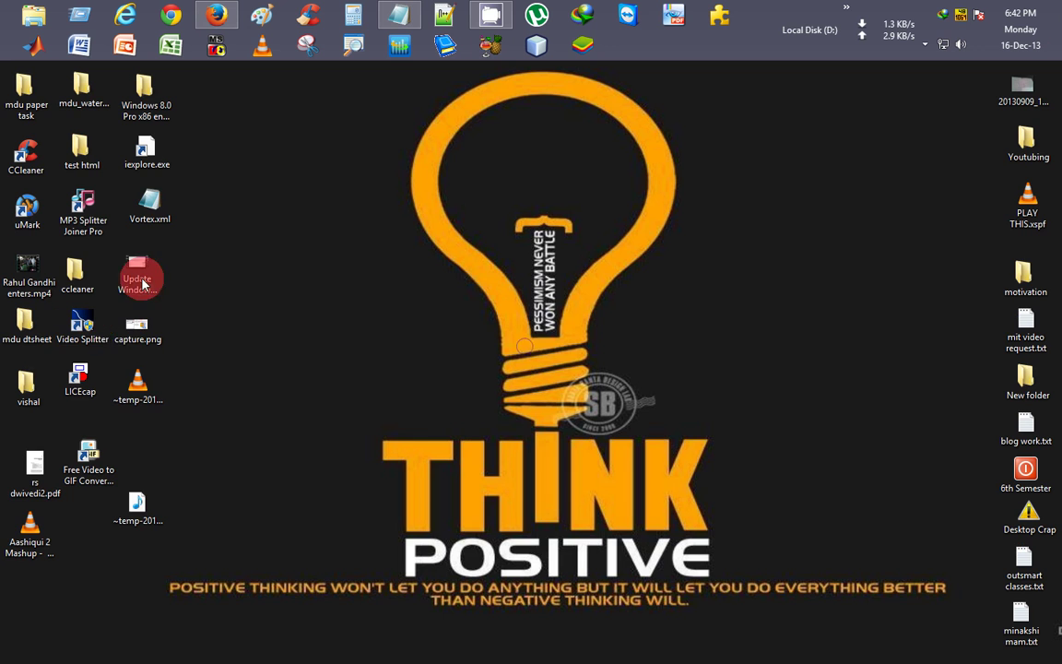
pyautogui.click(142, 284)
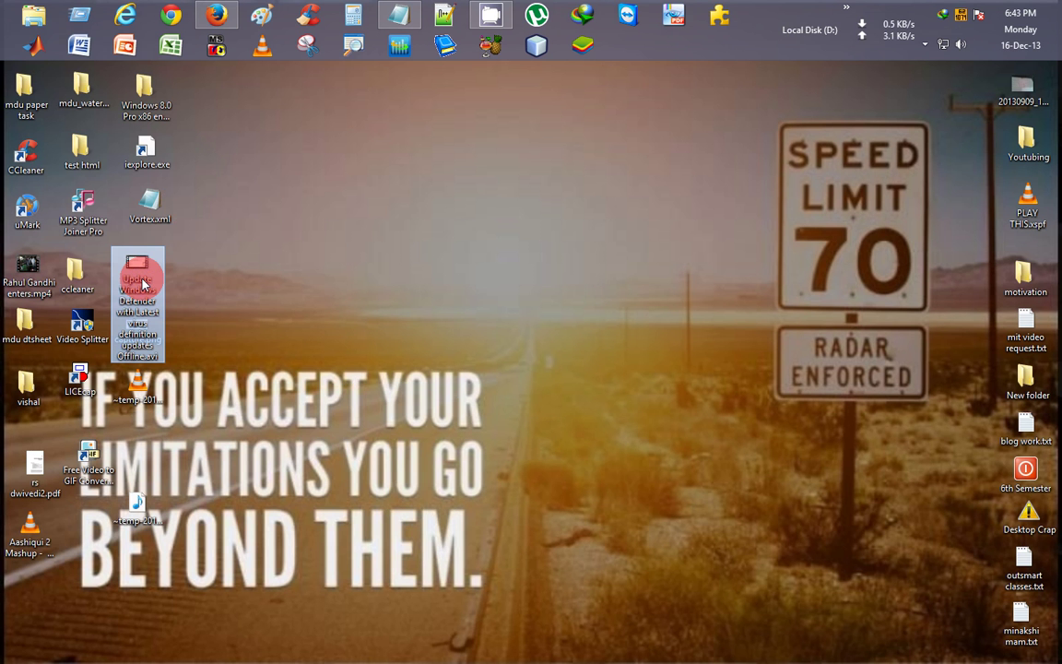
pyautogui.hotkey('alt', 'Return')
pyautogui.moveTo(204, 233); pyautogui.dragTo(206, 171)
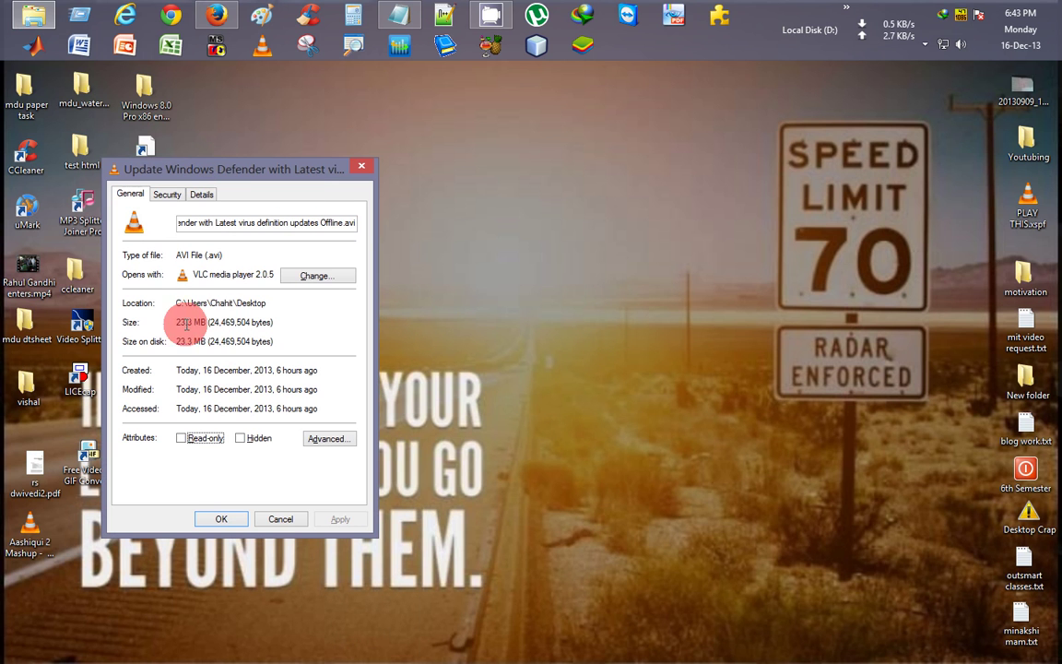
pyautogui.moveTo(176, 322); pyautogui.dragTo(205, 322)
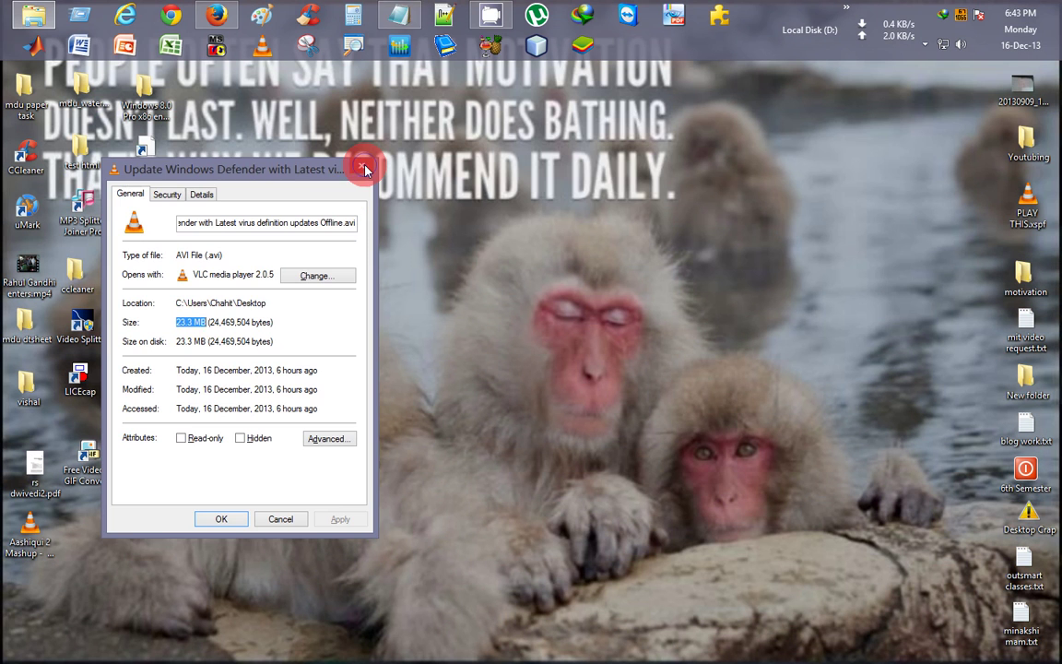
pyautogui.click(364, 169)
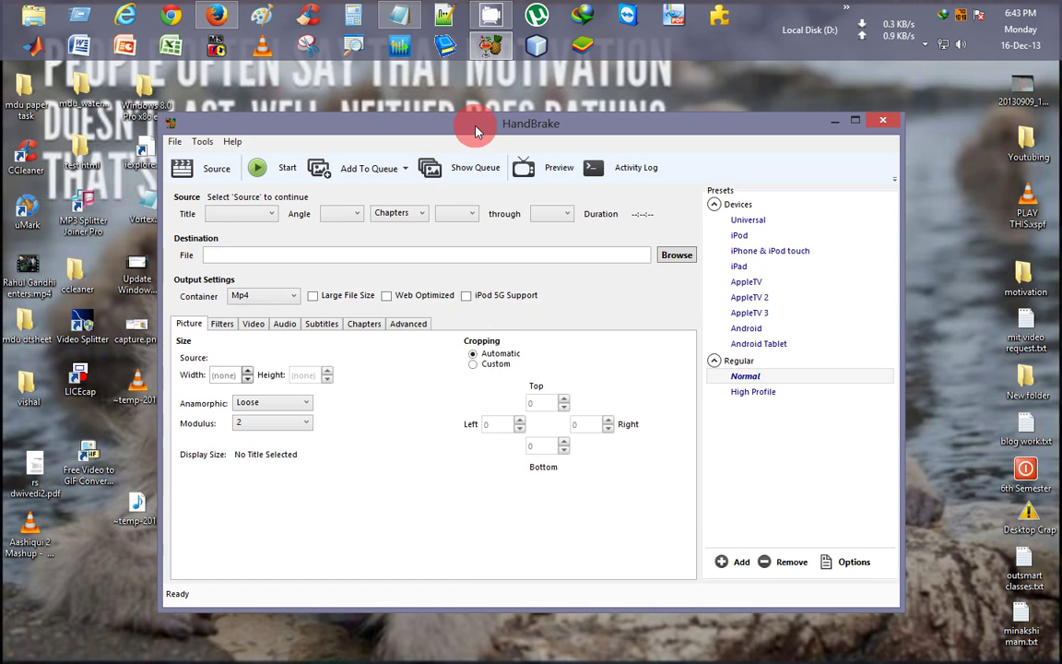
# Step: Load the Update Windows Defender AVI recording from the Desktop as HandBrake's source file
pyautogui.moveTo(467, 127); pyautogui.dragTo(310, 89)
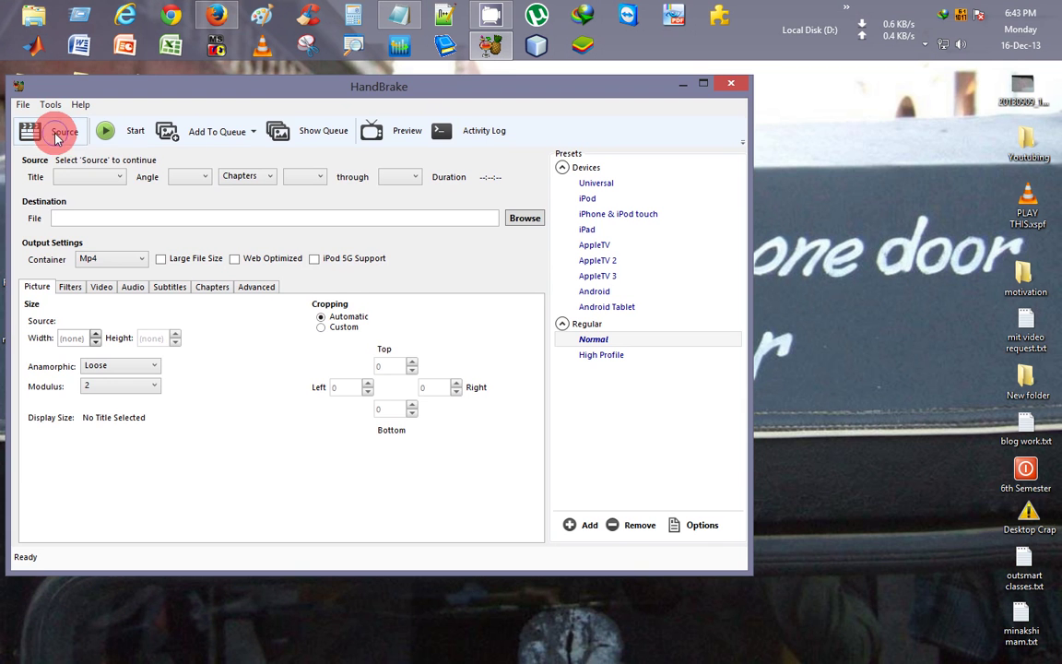
pyautogui.click(57, 134)
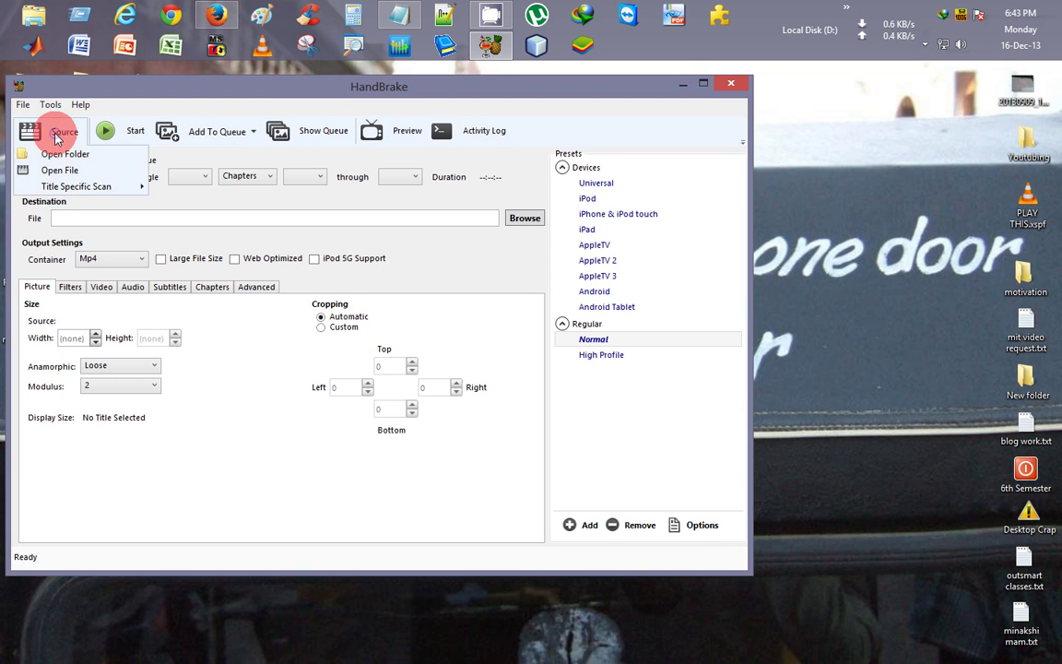
pyautogui.click(54, 171)
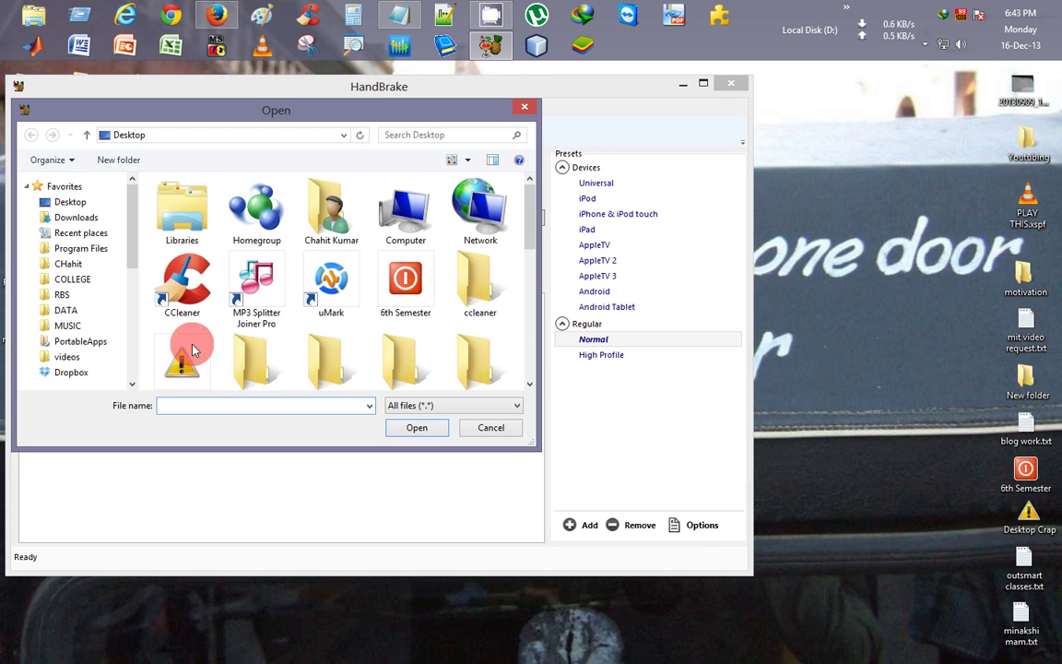
pyautogui.moveTo(528, 218); pyautogui.dragTo(525, 372)
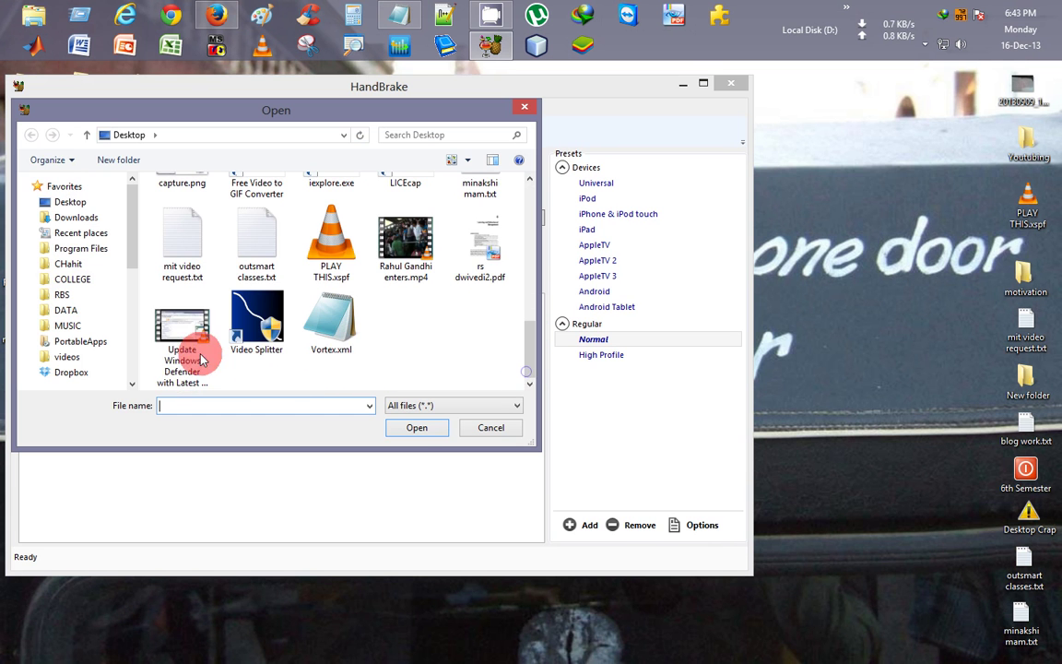
pyautogui.click(201, 359)
pyautogui.click(411, 430)
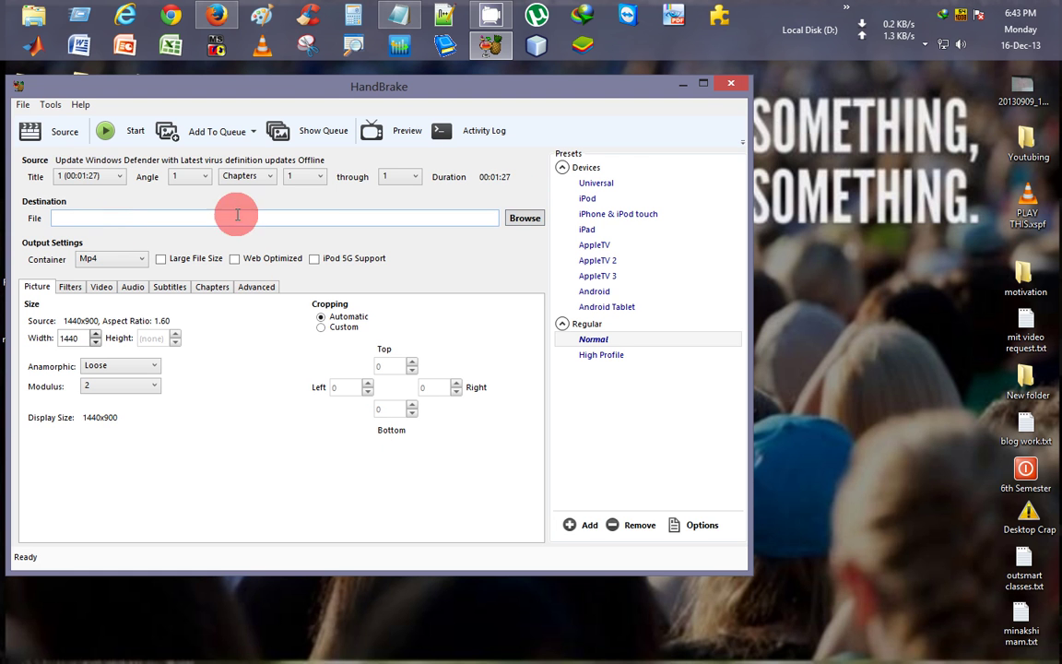
# Step: Set the output destination to abc.mp4 on the Desktop
pyautogui.click(524, 217)
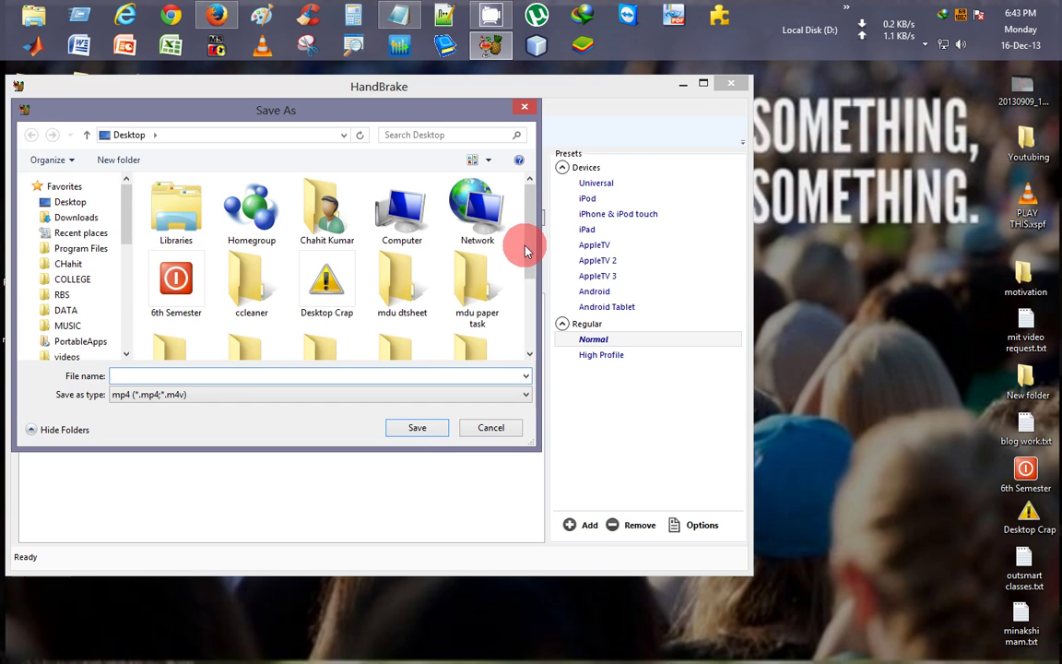
pyautogui.click(235, 376)
pyautogui.write('a')
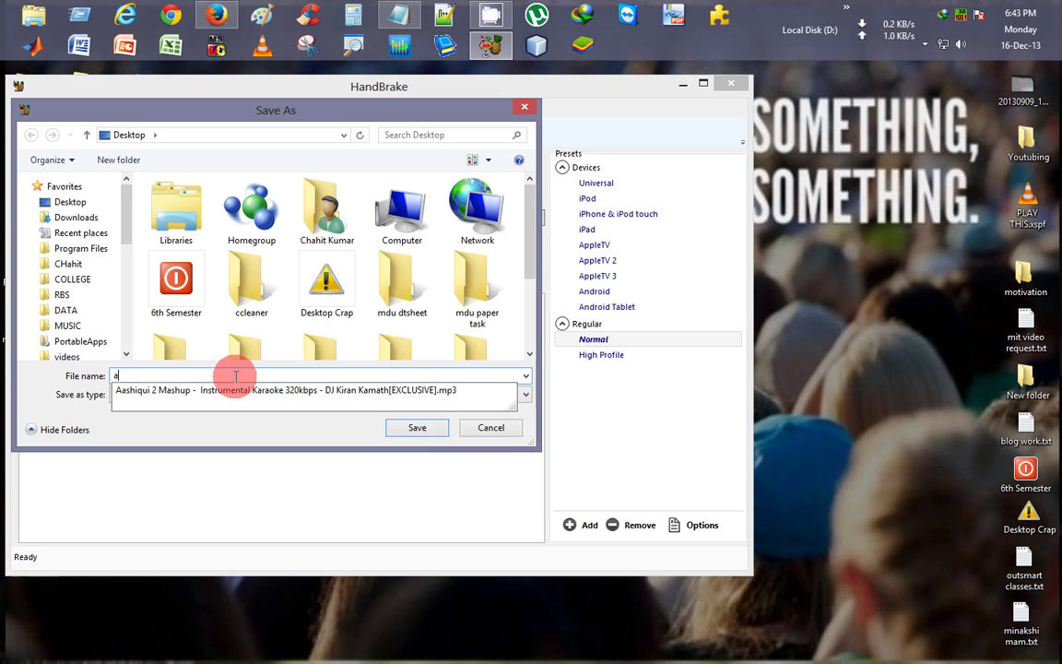
pyautogui.write('bc')
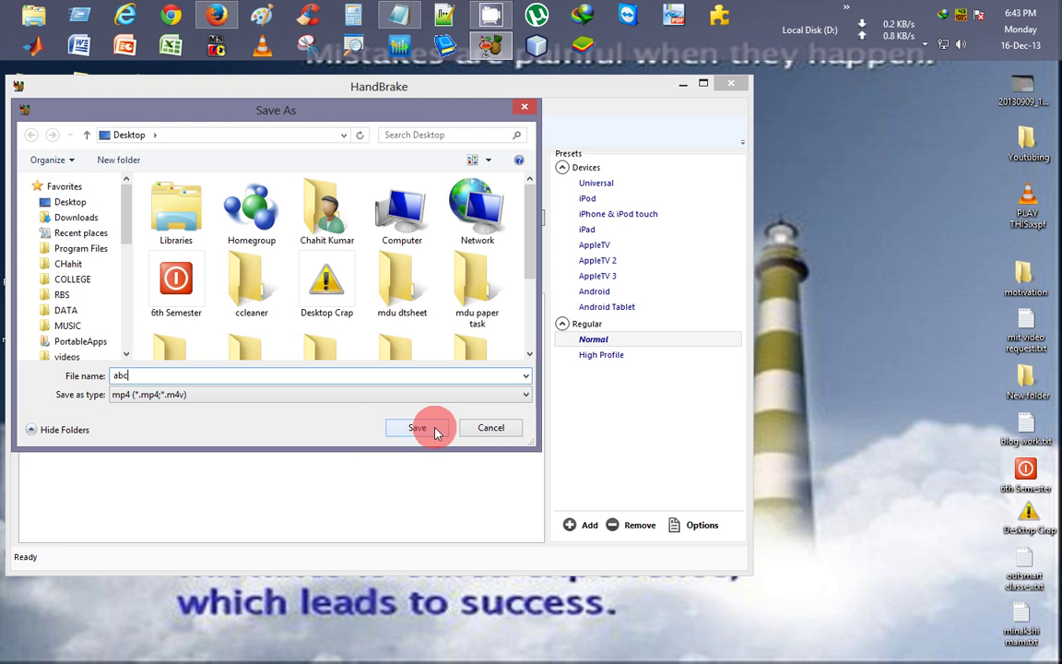
pyautogui.click(417, 429)
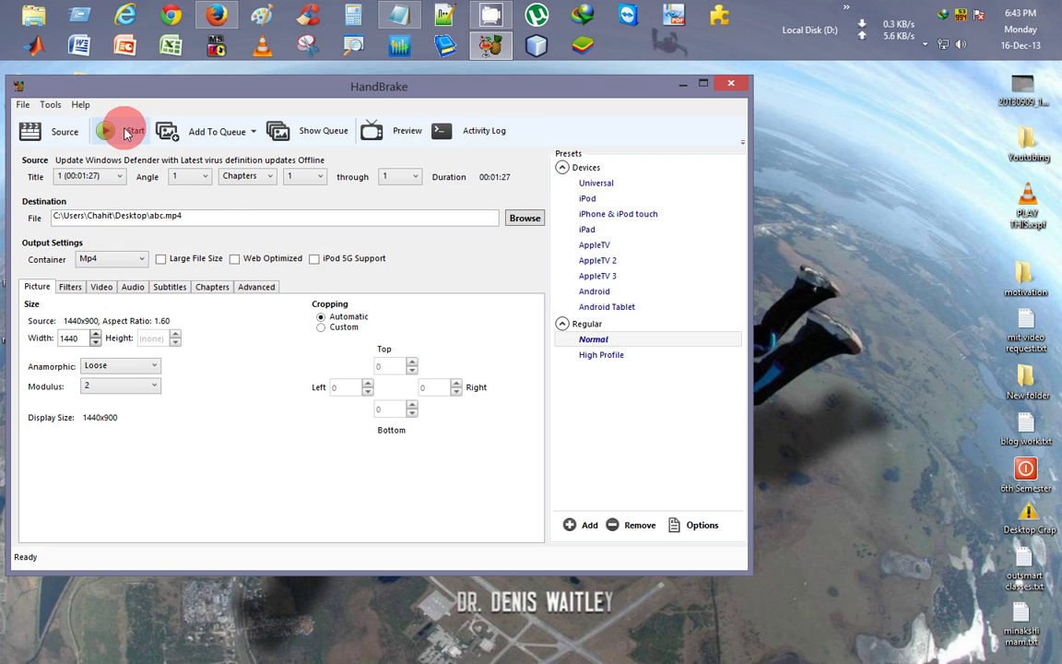
# Step: Start encoding the recording to abc.mp4 and wait for Queue Finished
pyautogui.click(127, 132)
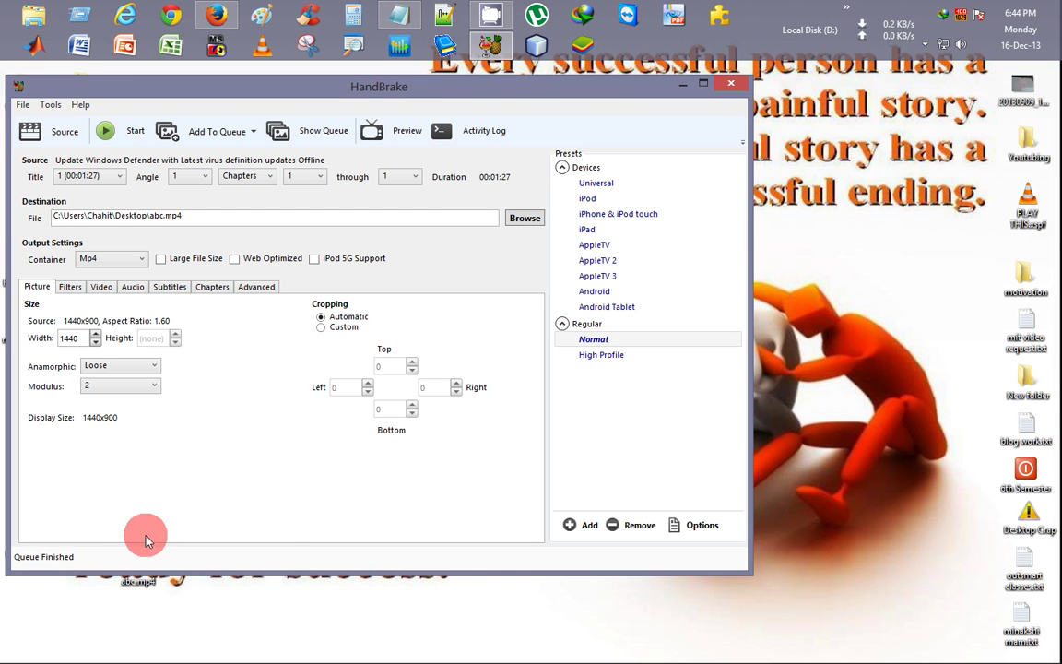
# Step: Close HandBrake and confirm in its properties that abc.mp4 on the desktop is 3.58 MB
pyautogui.click(734, 83)
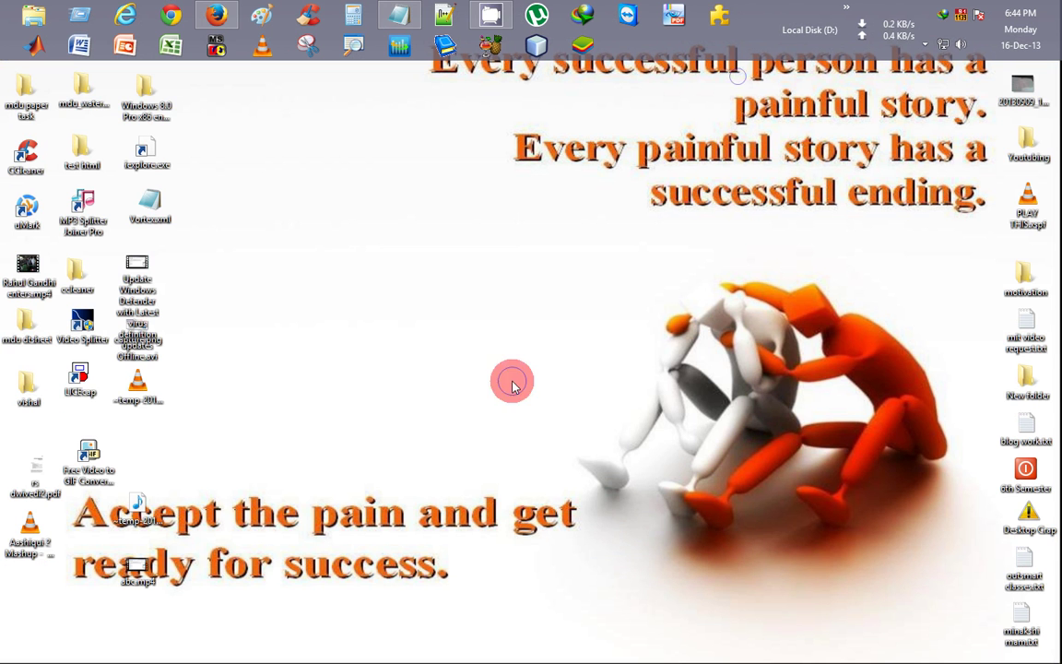
pyautogui.click(132, 570)
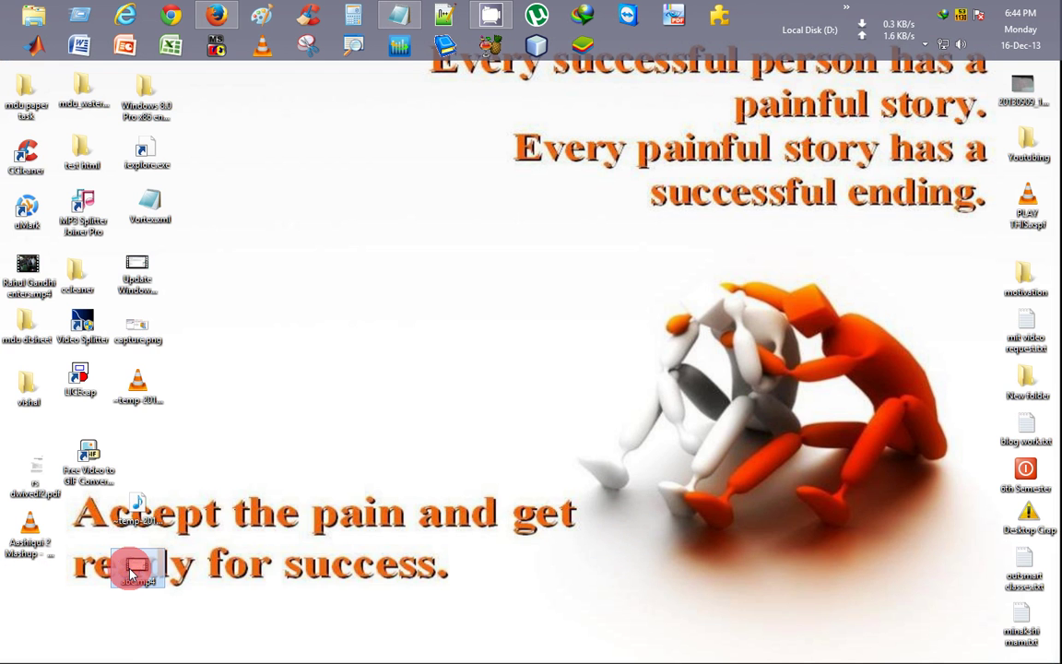
pyautogui.hotkey('alt', 'Return')
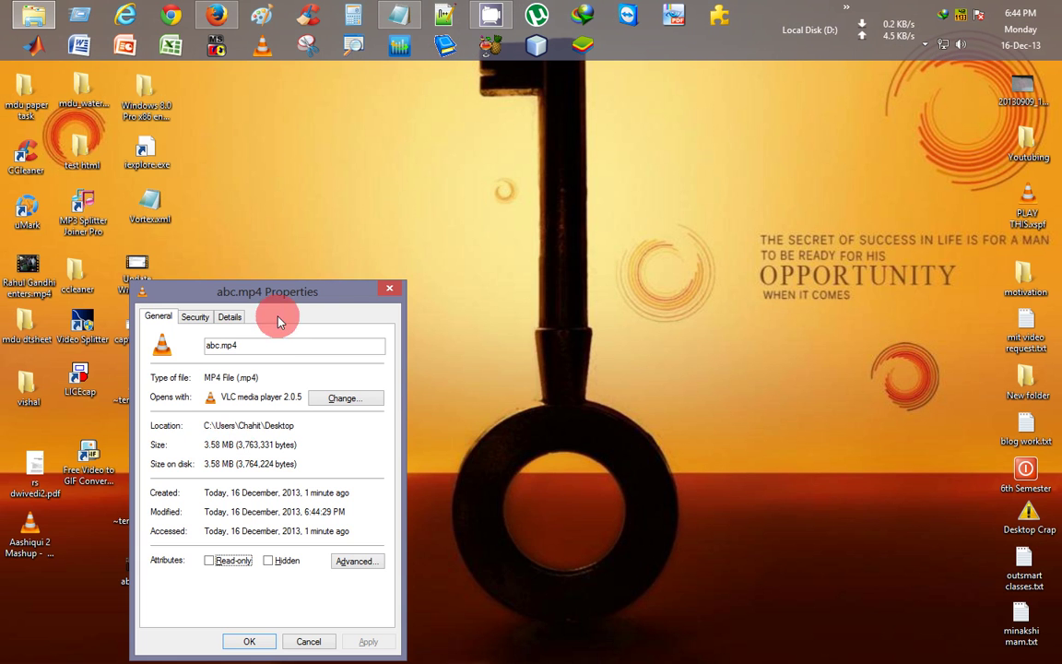
pyautogui.moveTo(283, 293); pyautogui.dragTo(435, 199)
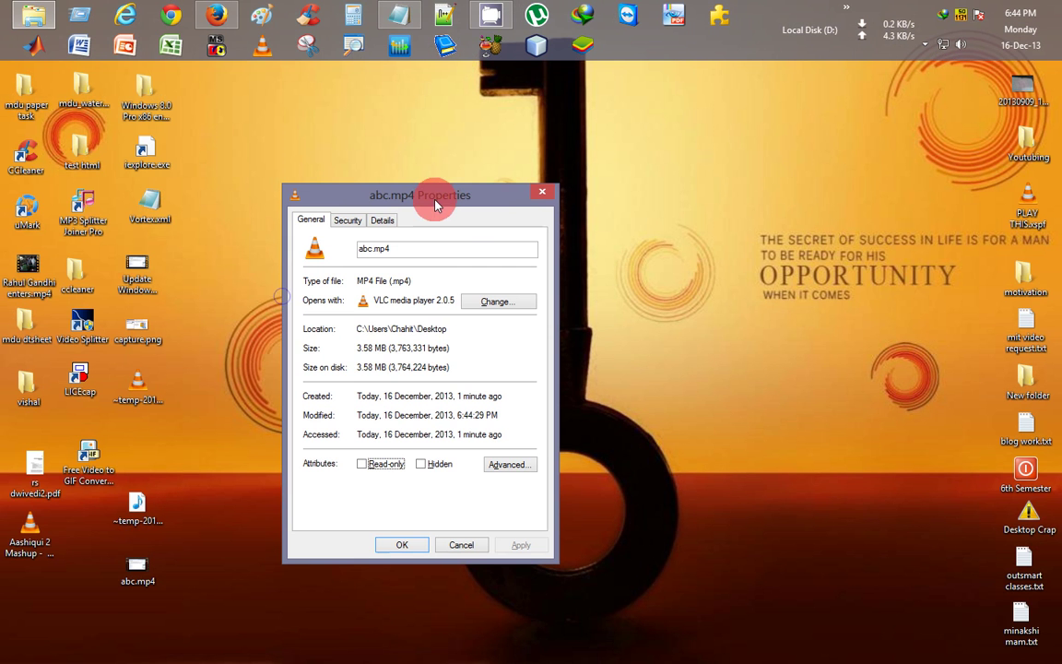
pyautogui.click(541, 195)
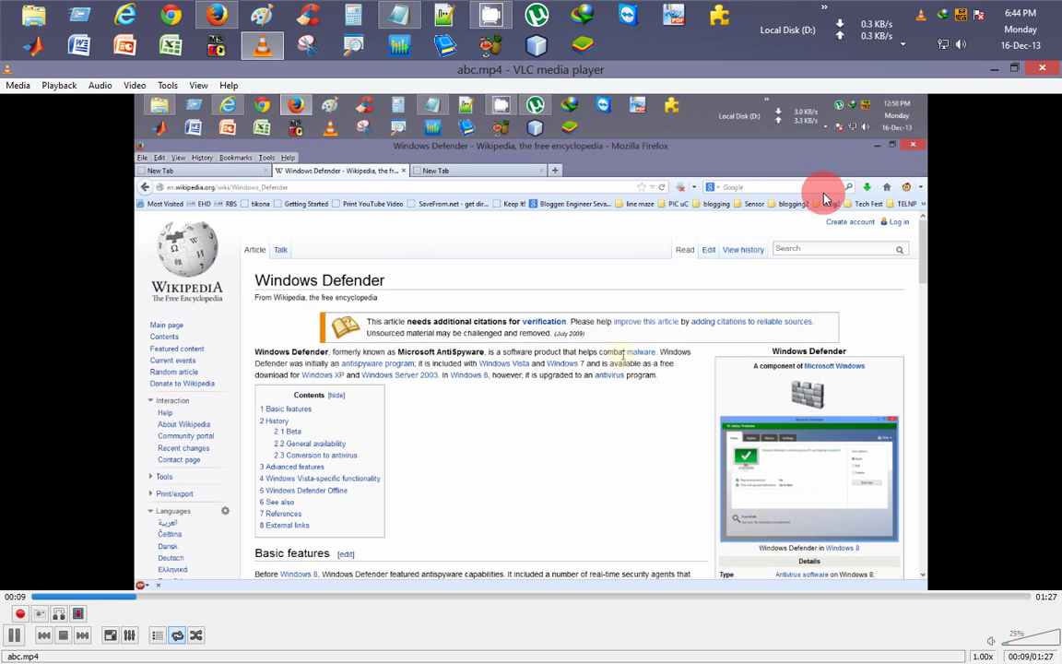
pyautogui.click(1042, 72)
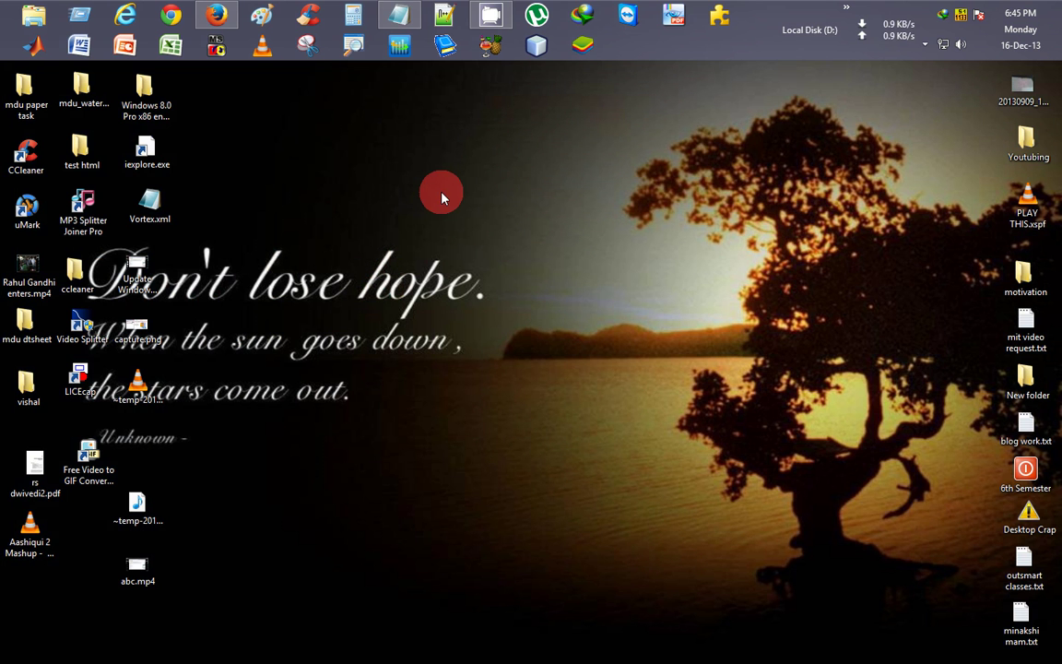
pyautogui.click(405, 25)
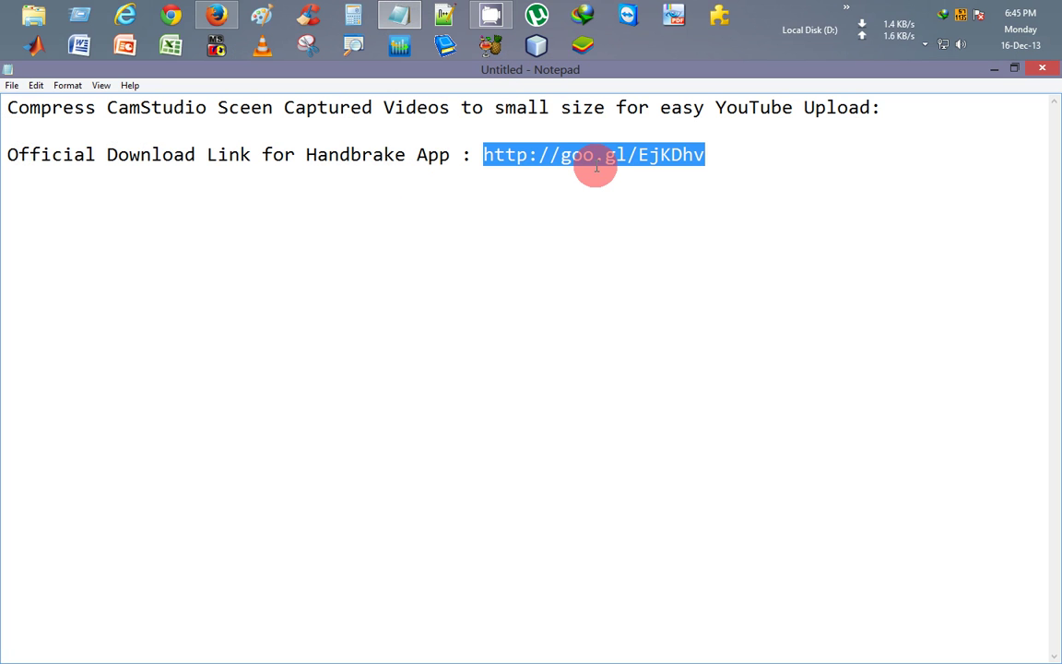